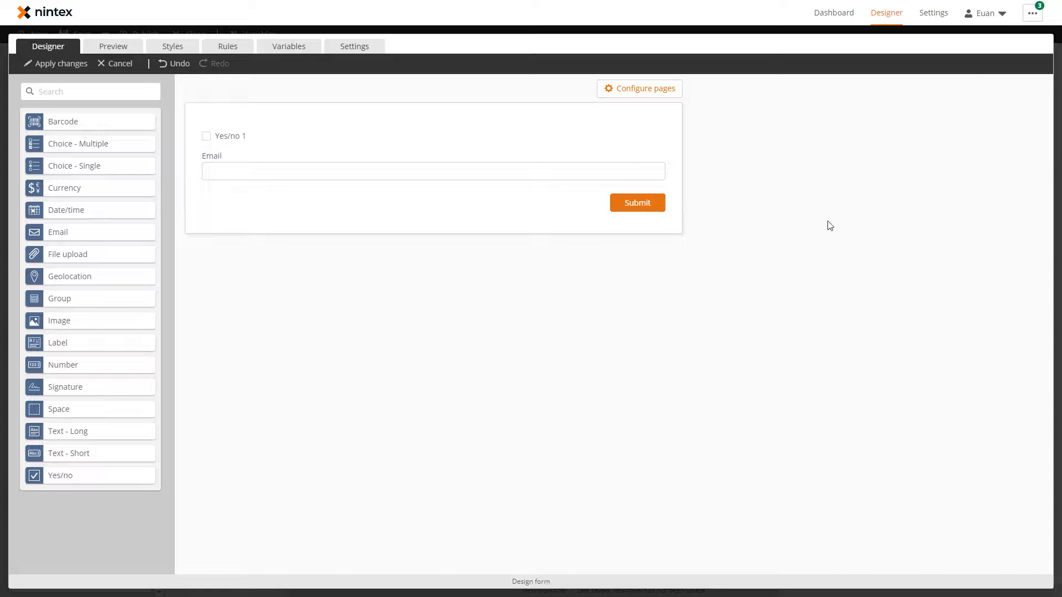
- Start an on-form-load rule named "Default value" with an added Browser Query Parameter condition using Equals
click(224, 54)
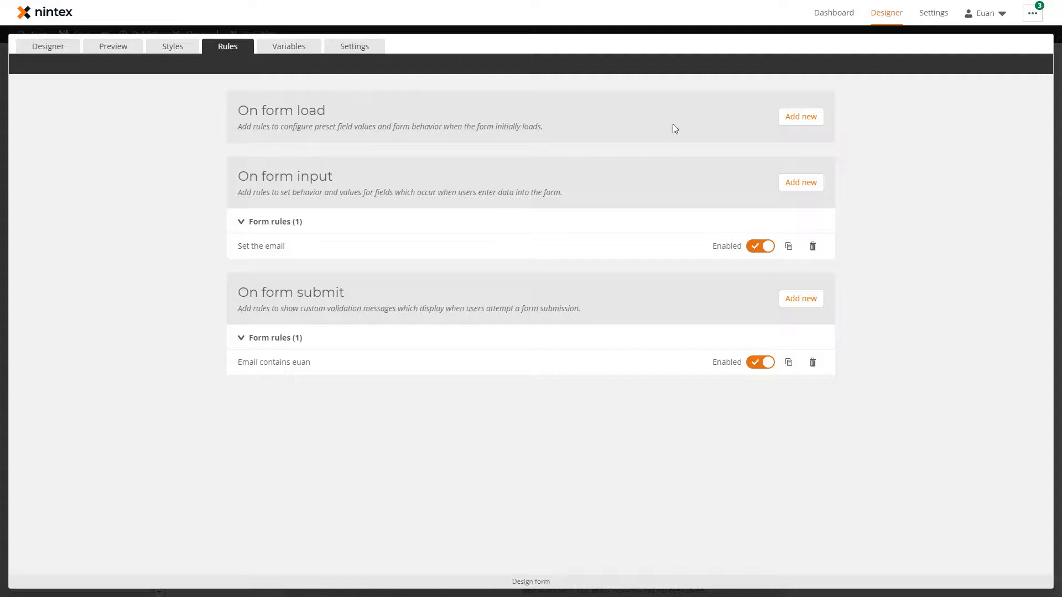
click(783, 113)
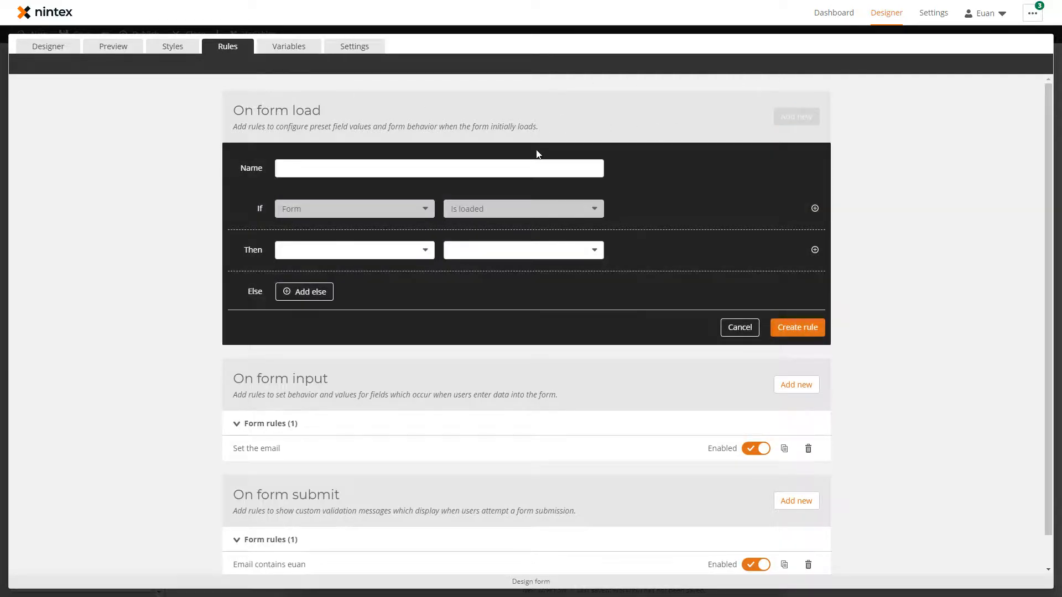
click(528, 168)
text(De)
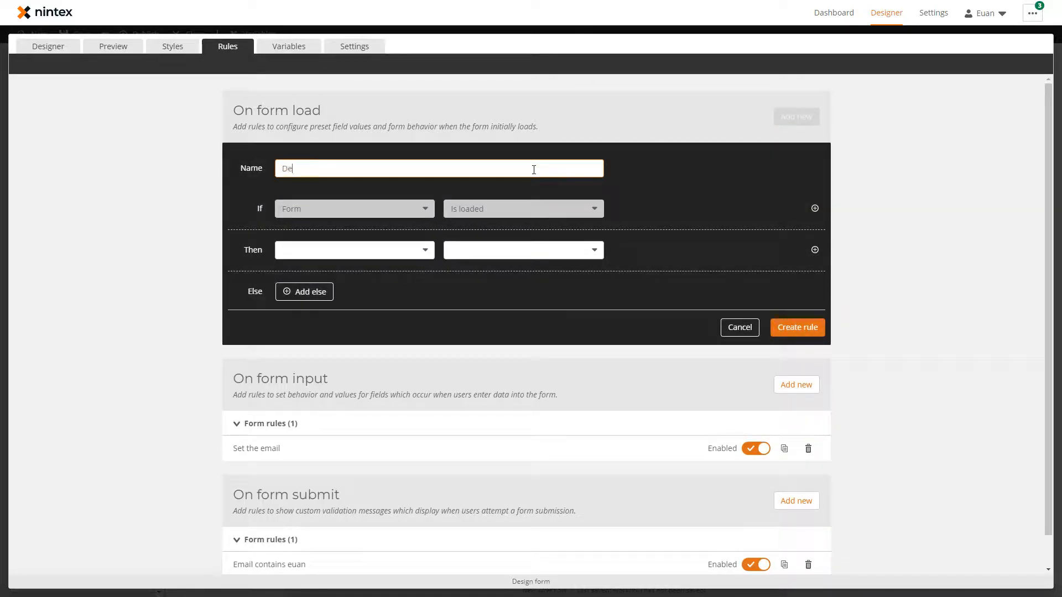
text(fault value)
click(814, 209)
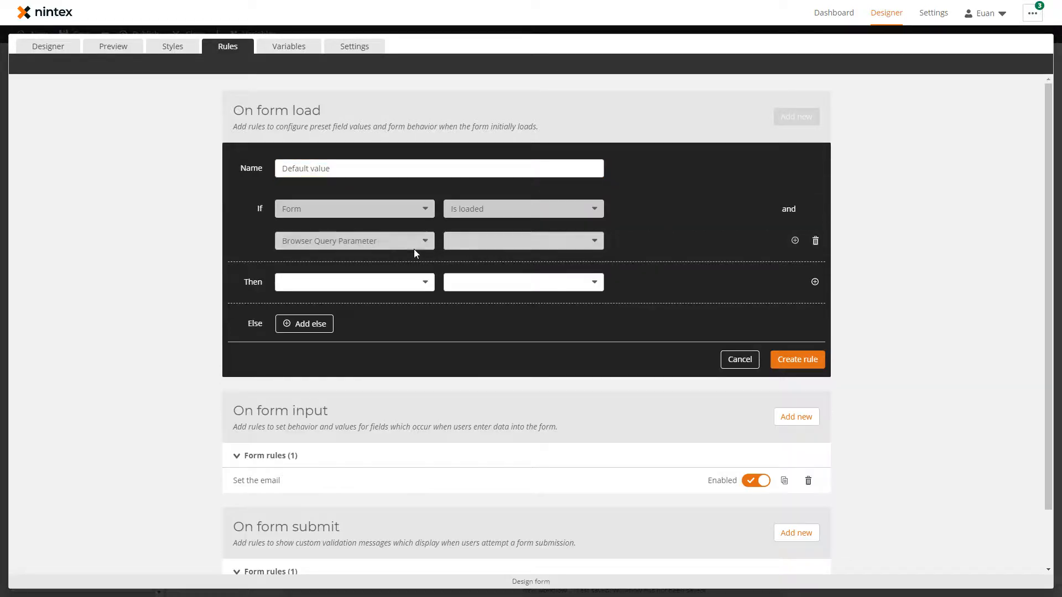
click(479, 246)
click(476, 277)
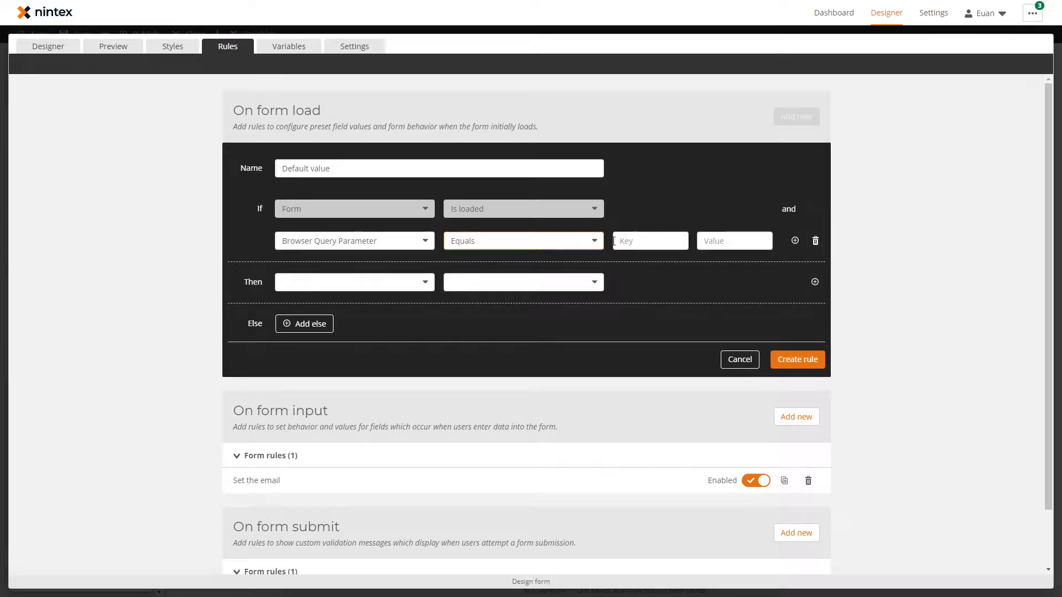
- Set the "Default value" rule's action to the Email field's Value, and discard the unsaved rule by returning to the form layout
click(416, 283)
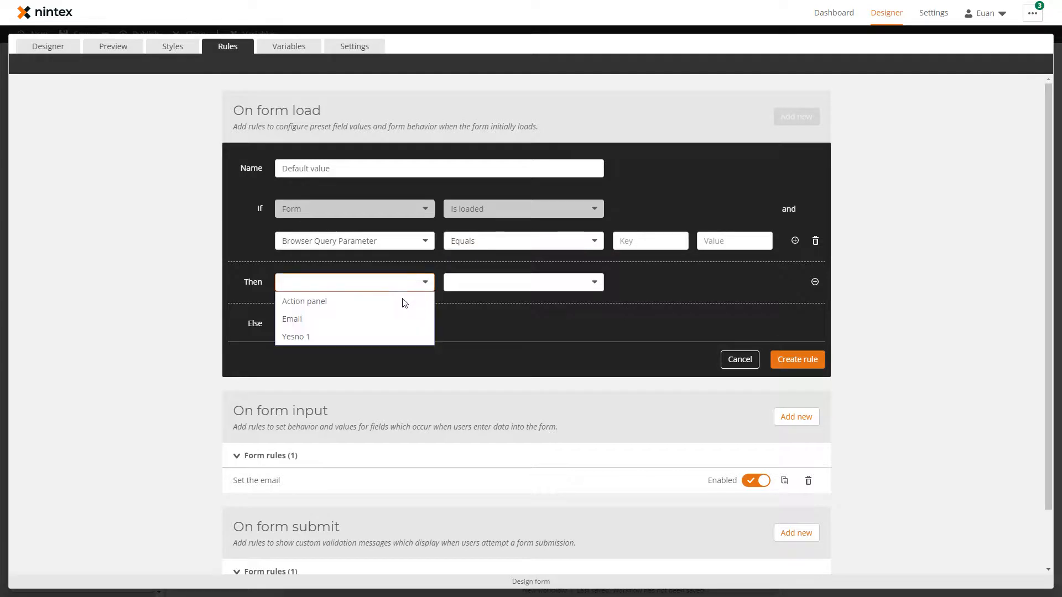
click(404, 315)
click(512, 286)
click(493, 408)
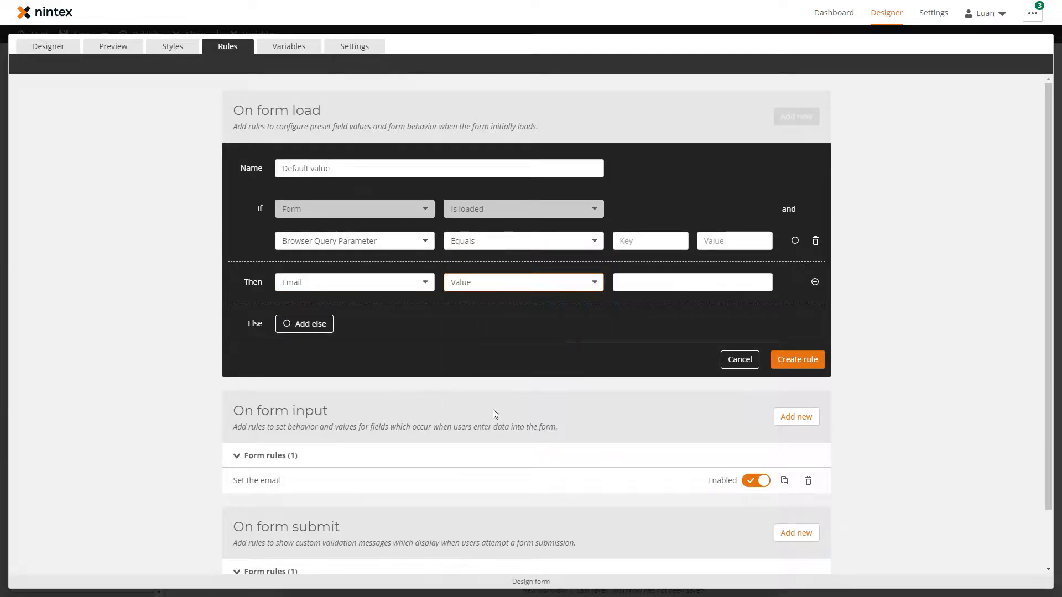
click(48, 43)
click(627, 347)
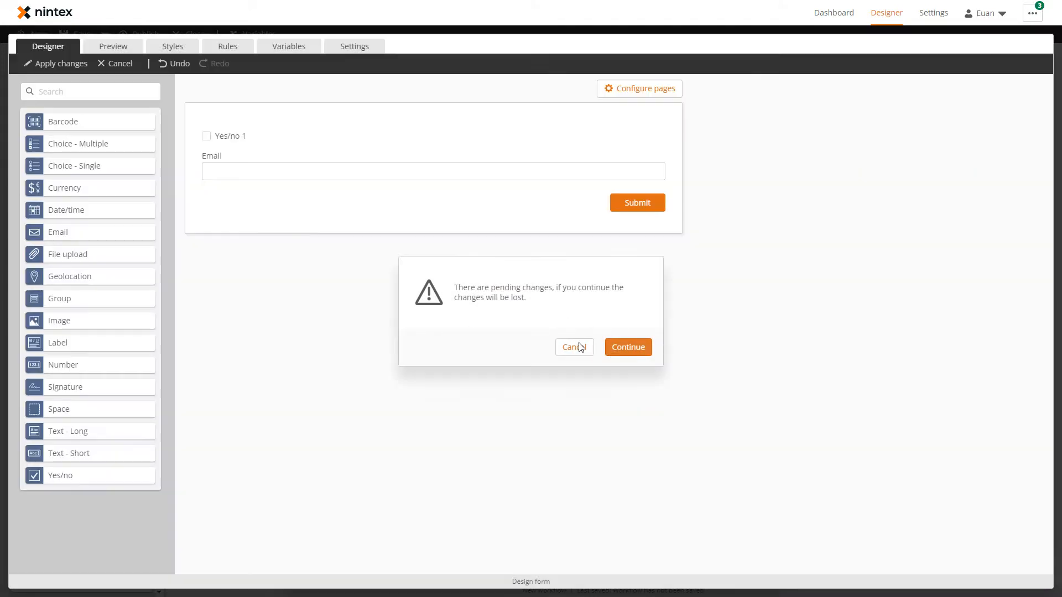
- Try a getQueryStringParameter() formula as the Email field's default value and close the formula editor without inserting it
click(251, 171)
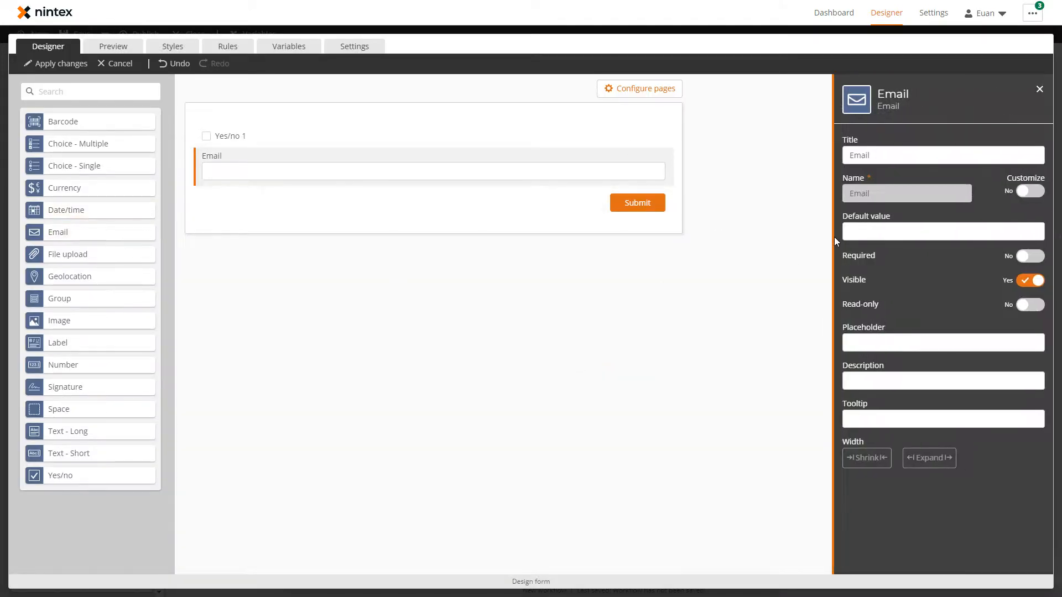
click(913, 232)
text(get)
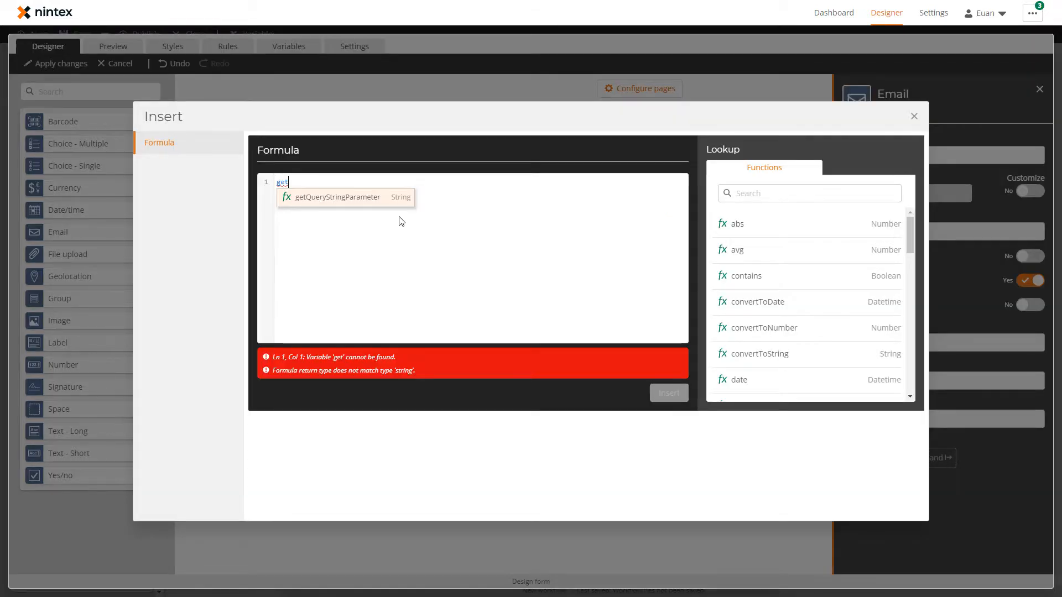
key(Return)
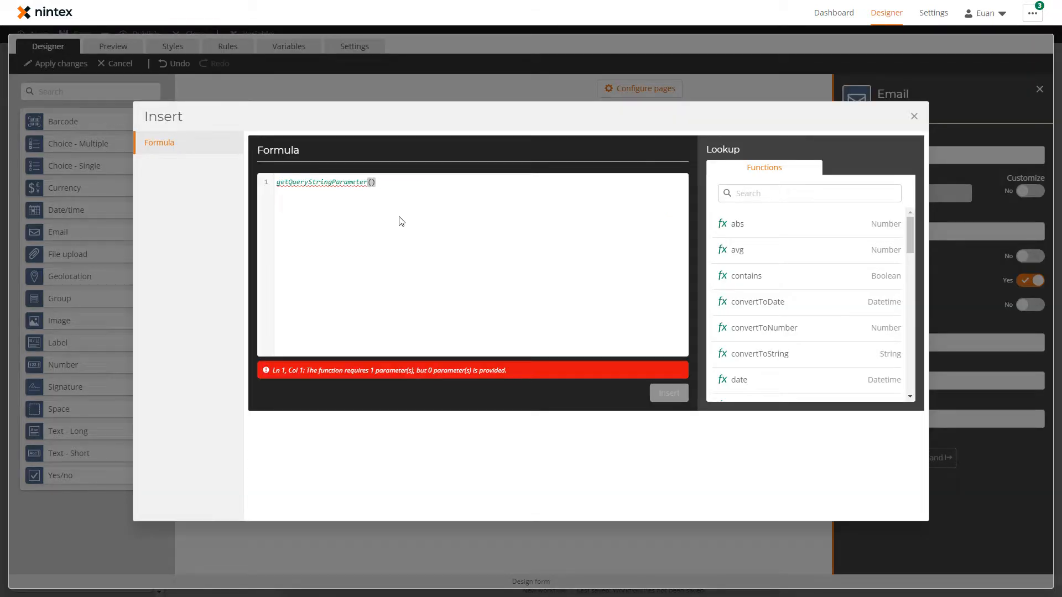
click(914, 116)
- Examine the condition, action and else branch of the "Set the email" on-form-input rule
click(227, 46)
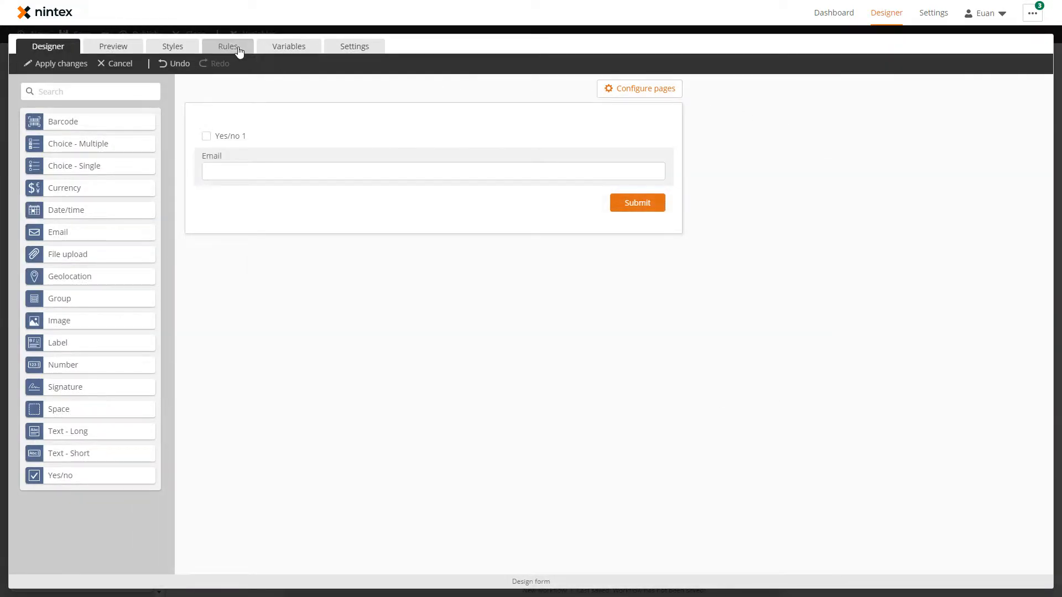
click(634, 348)
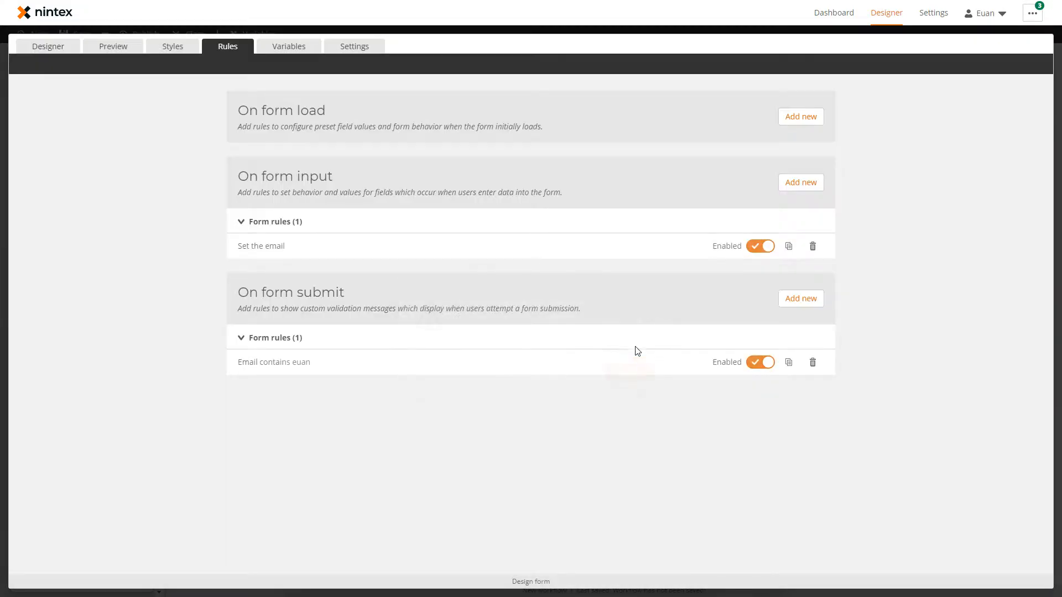
click(805, 128)
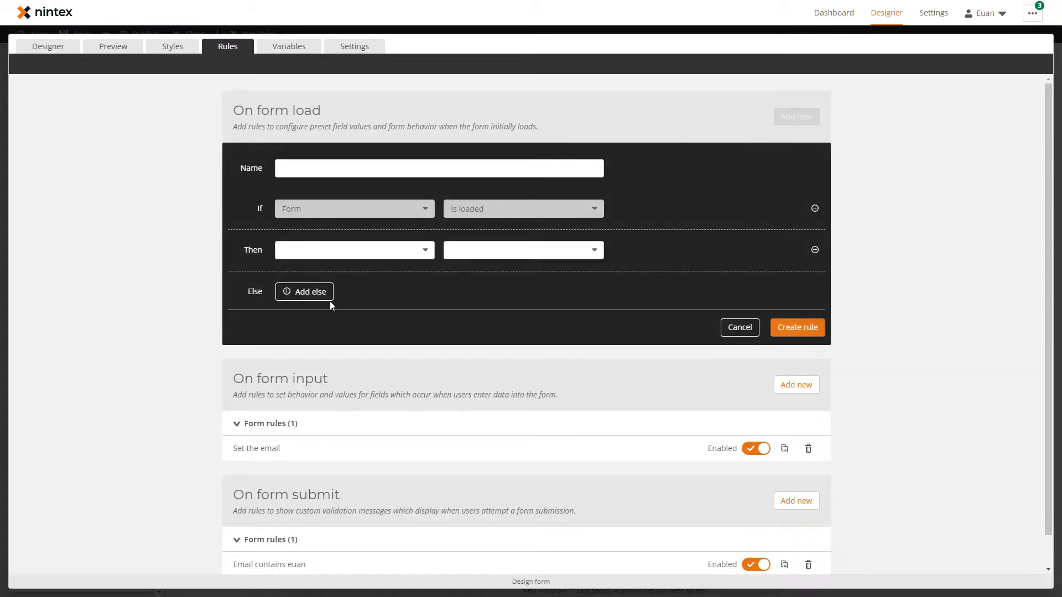
scroll(299, 412, down, 1)
click(280, 412)
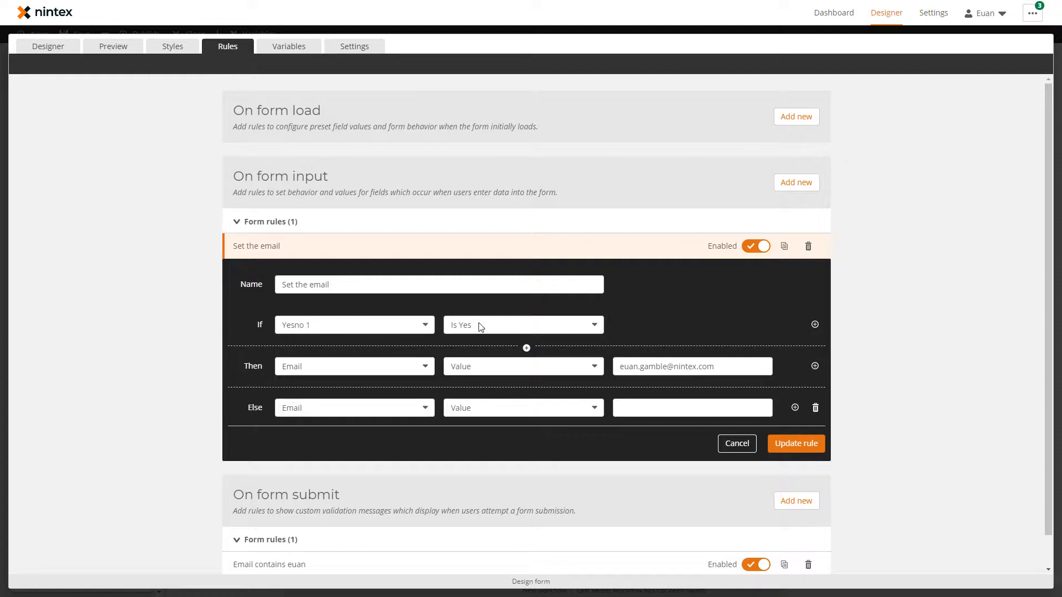
click(625, 371)
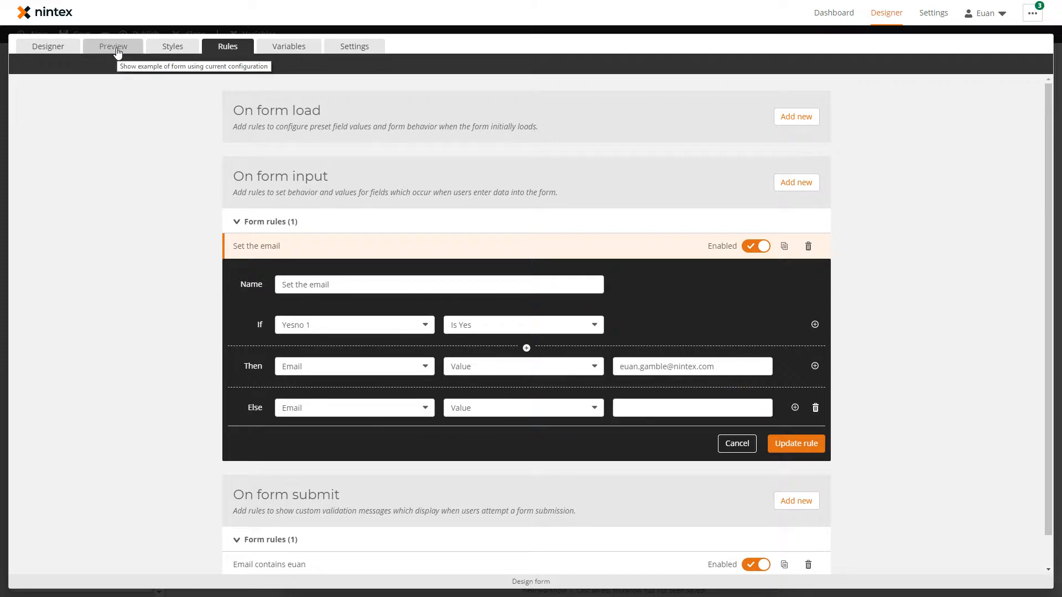
- Check the Yes/no 1 field's default value and test the "Set the email" rule by toggling the checkbox in the form preview
click(44, 47)
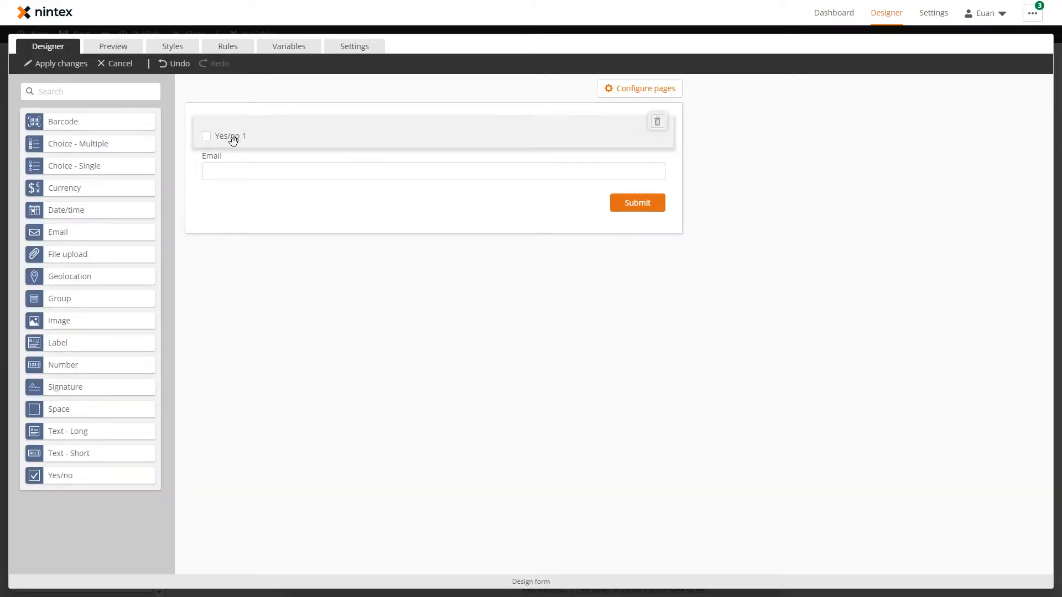
click(233, 138)
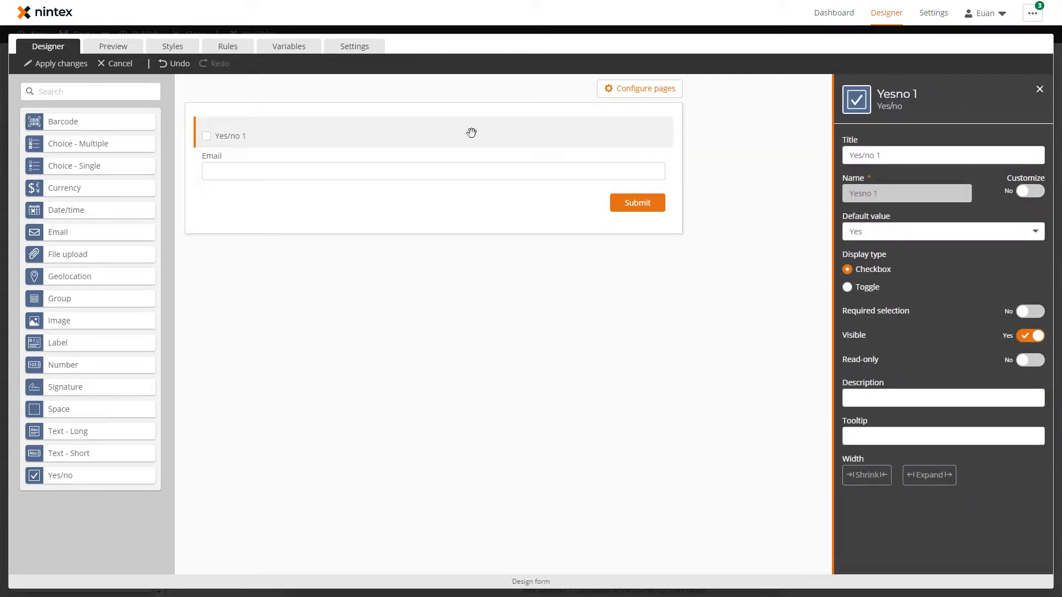
click(110, 54)
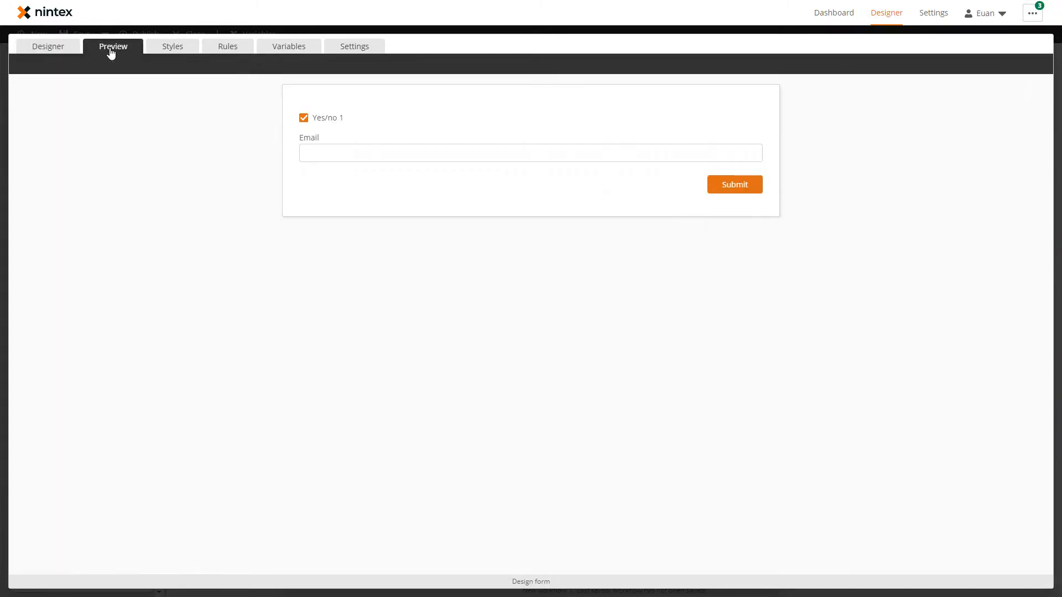
click(322, 123)
click(323, 124)
click(324, 125)
click(324, 123)
- Examine the condition and validation error of the on-form-submit rule for the Email field
click(56, 49)
click(227, 45)
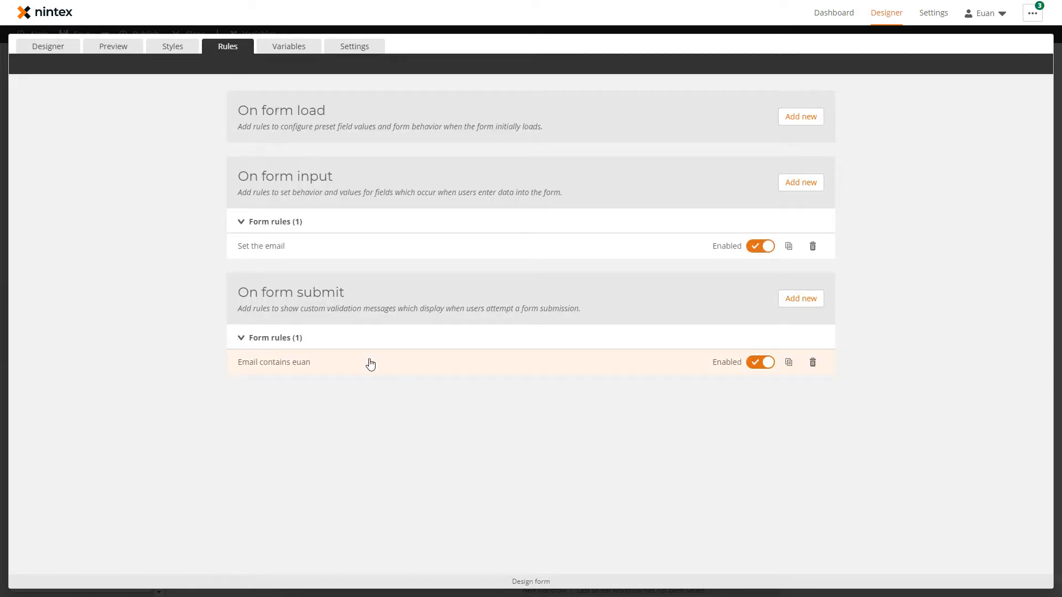
click(371, 363)
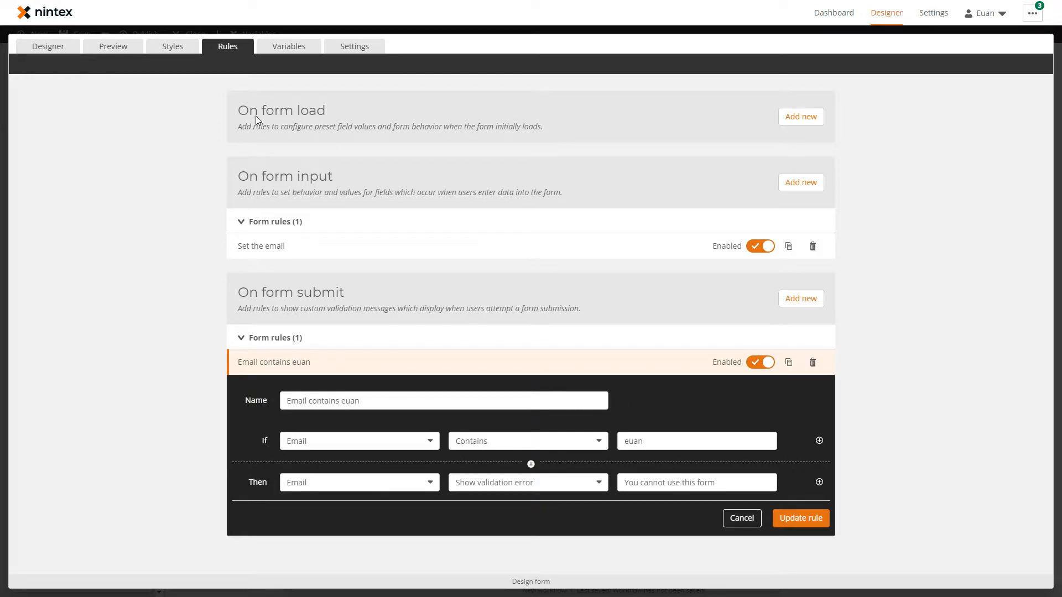
- Test the submit rule in the form preview by toggling Yes/no 1 to fill in the Email field and submitting the form
click(113, 52)
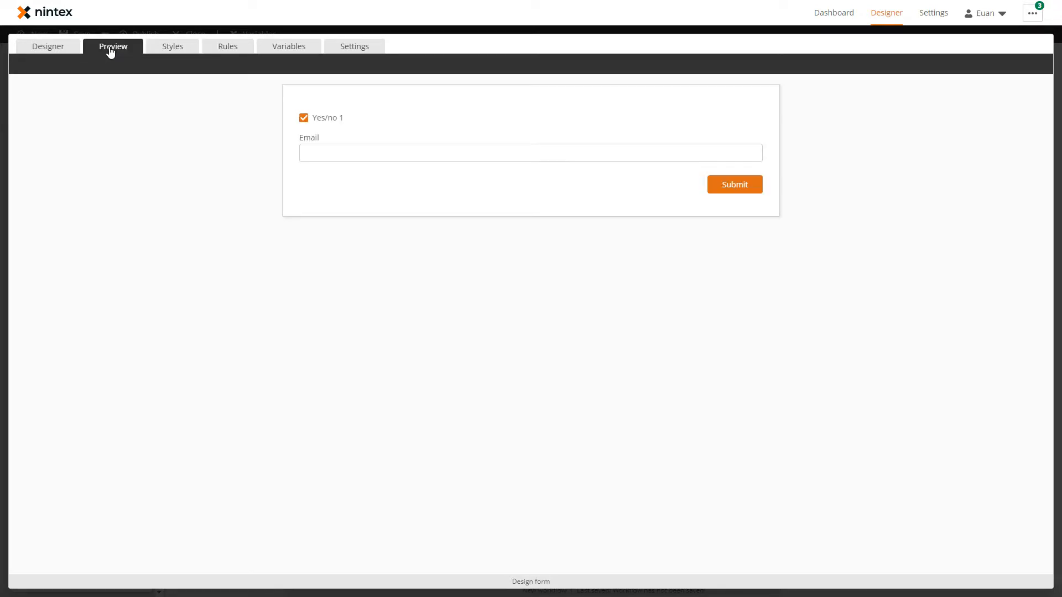
click(327, 155)
click(323, 123)
click(324, 126)
click(734, 189)
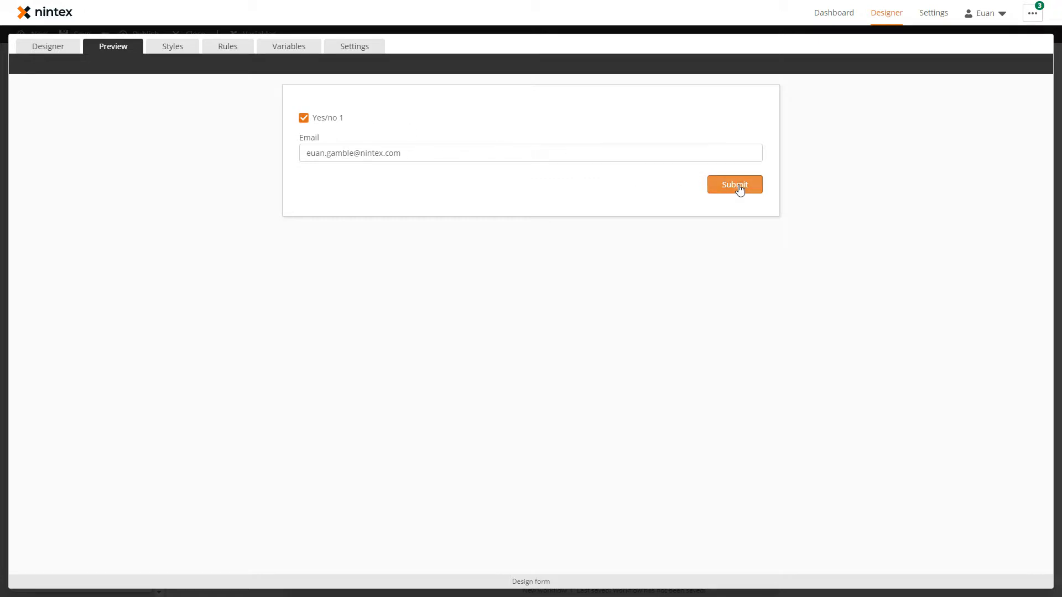
- Replace the first name in the previewed Email address with a different one and resubmit the form
double_click(314, 152)
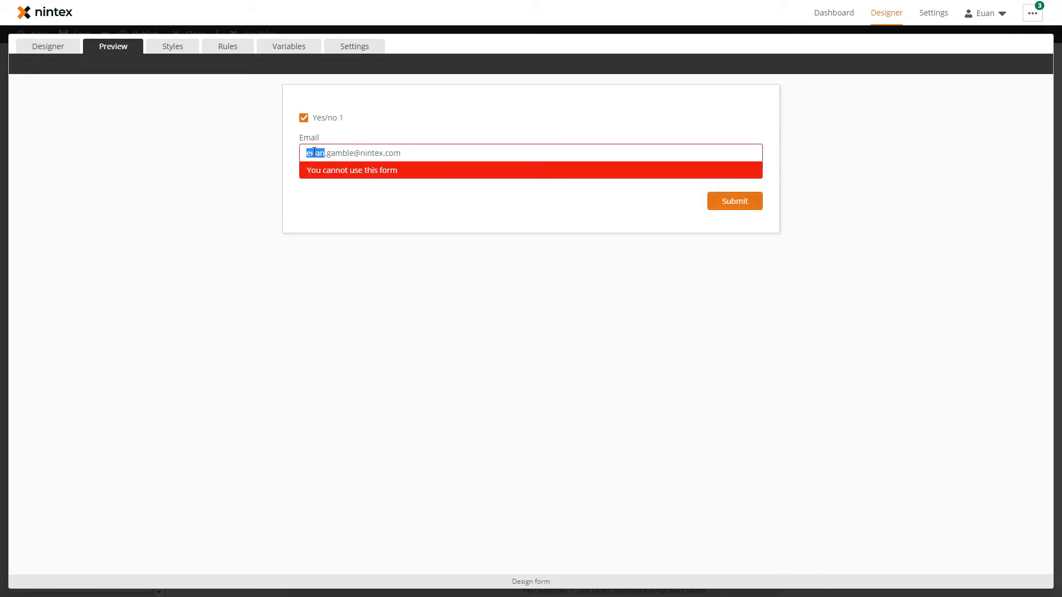
text(jeff)
click(598, 214)
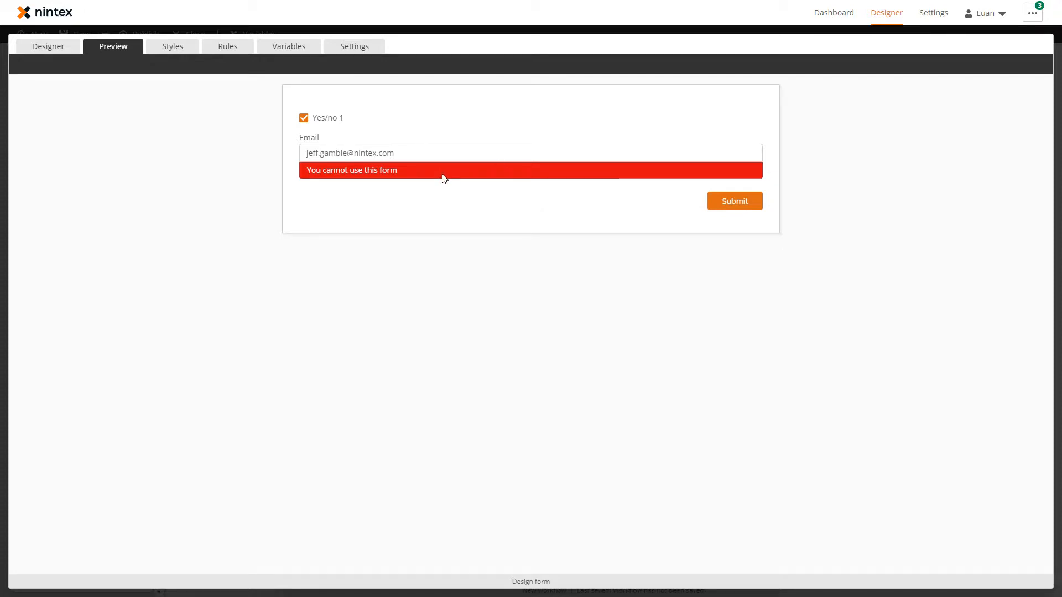
click(748, 202)
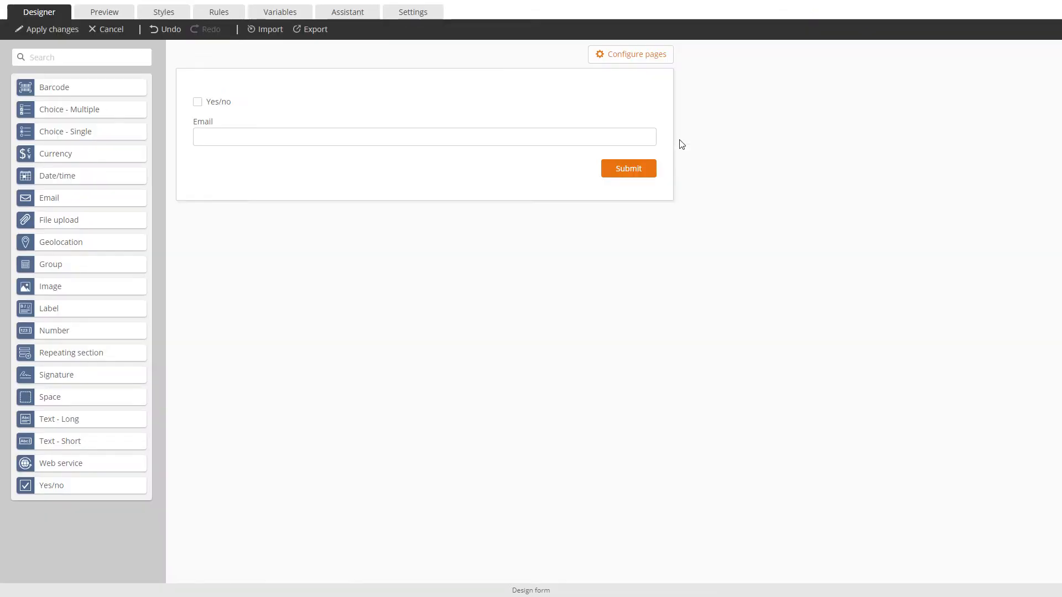
- Examine the default values of the Yes/no and Email fields in the form with the new rules layout
click(293, 102)
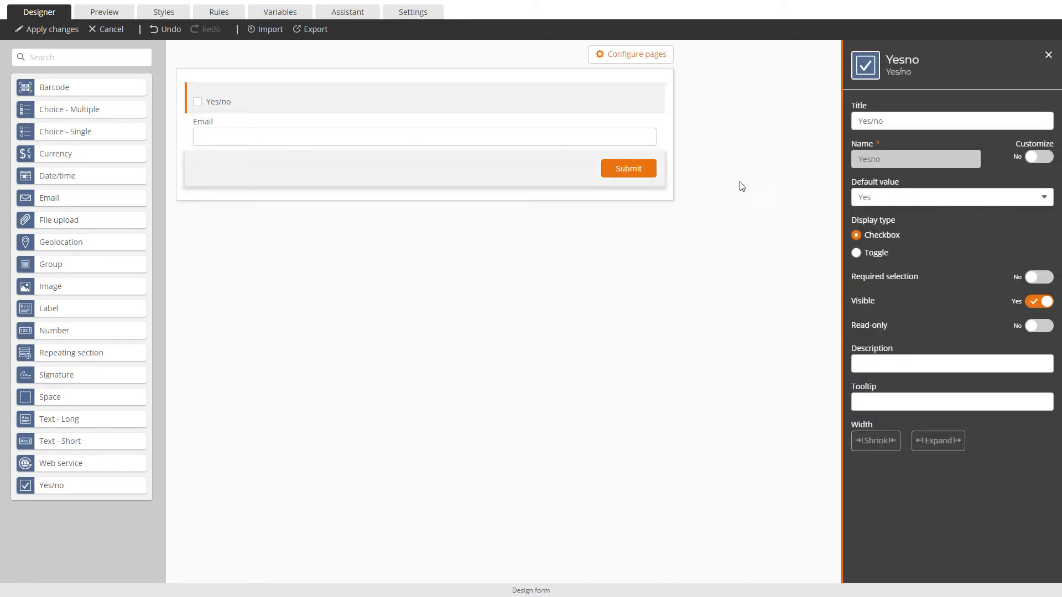
click(458, 133)
click(883, 193)
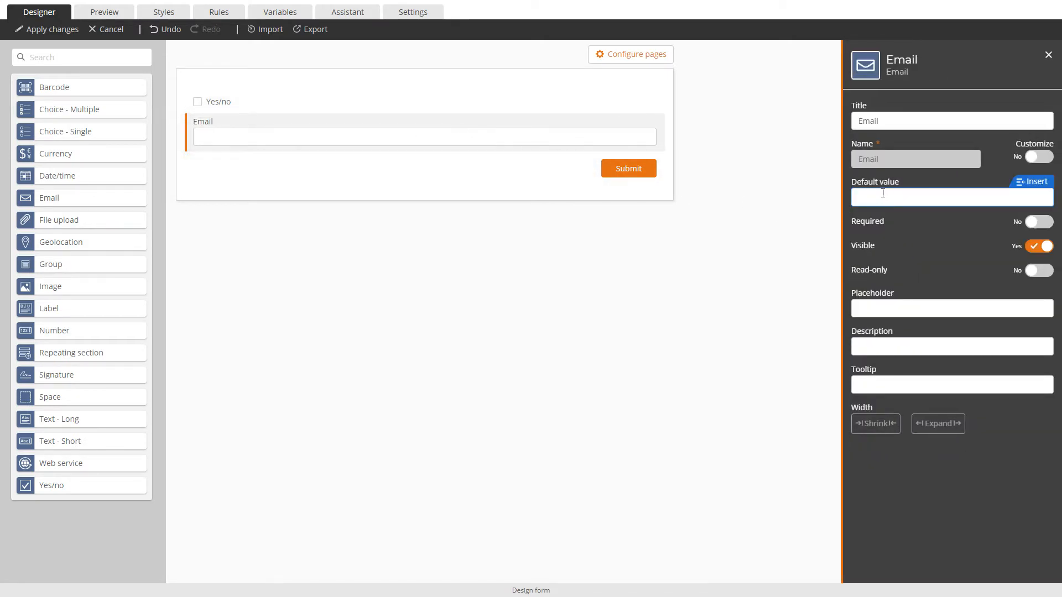
- Examine the "Set the email" rule under Form rules and check its effect on the Email field in the form preview
click(219, 11)
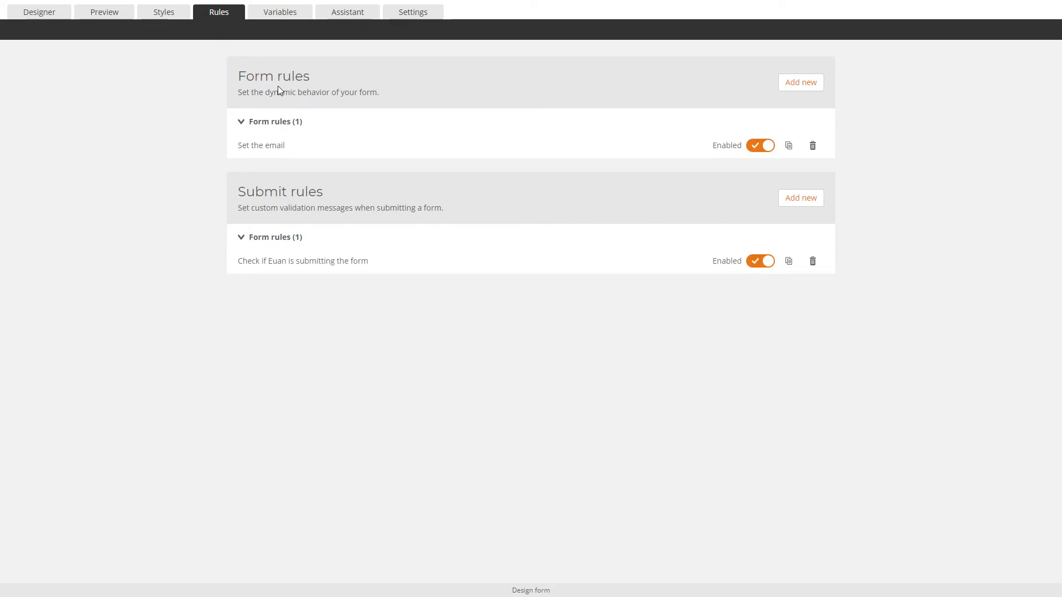
click(296, 146)
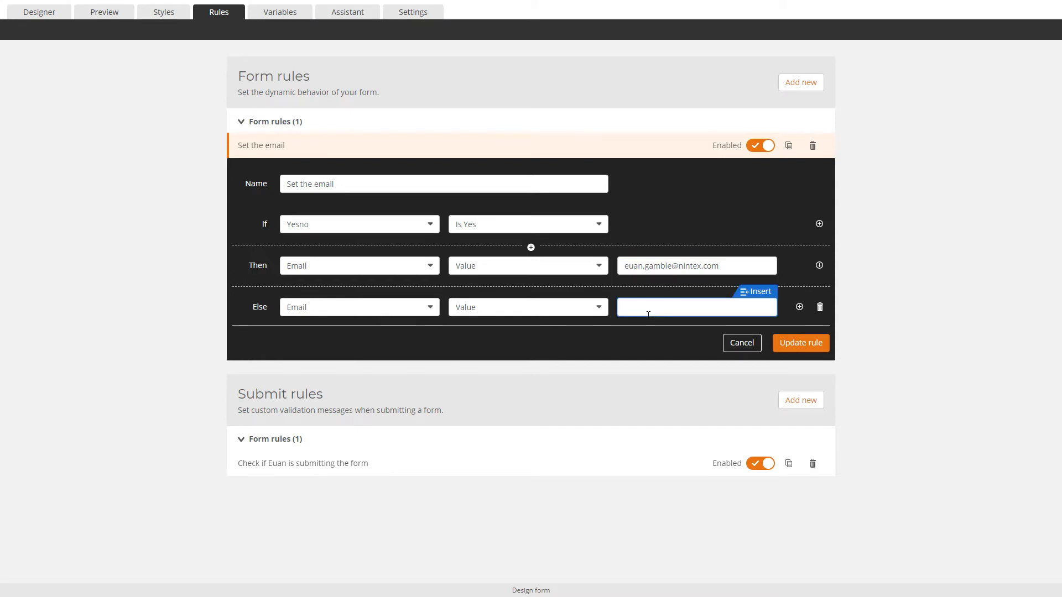
click(101, 17)
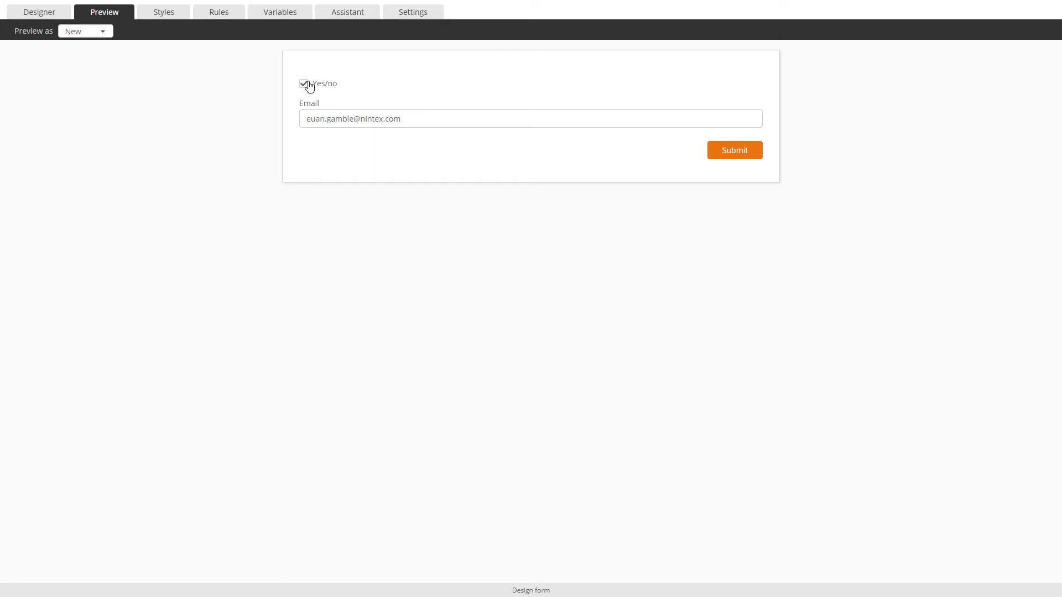
- Examine the Email validation rule under Submit rules and test it by submitting the prefilled form in the preview
click(221, 14)
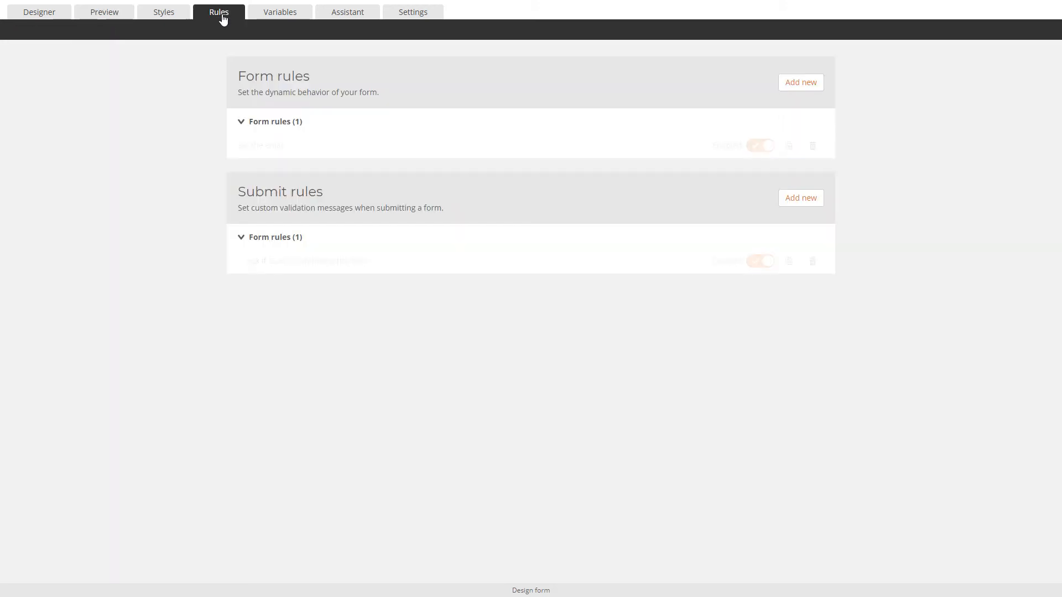
click(338, 268)
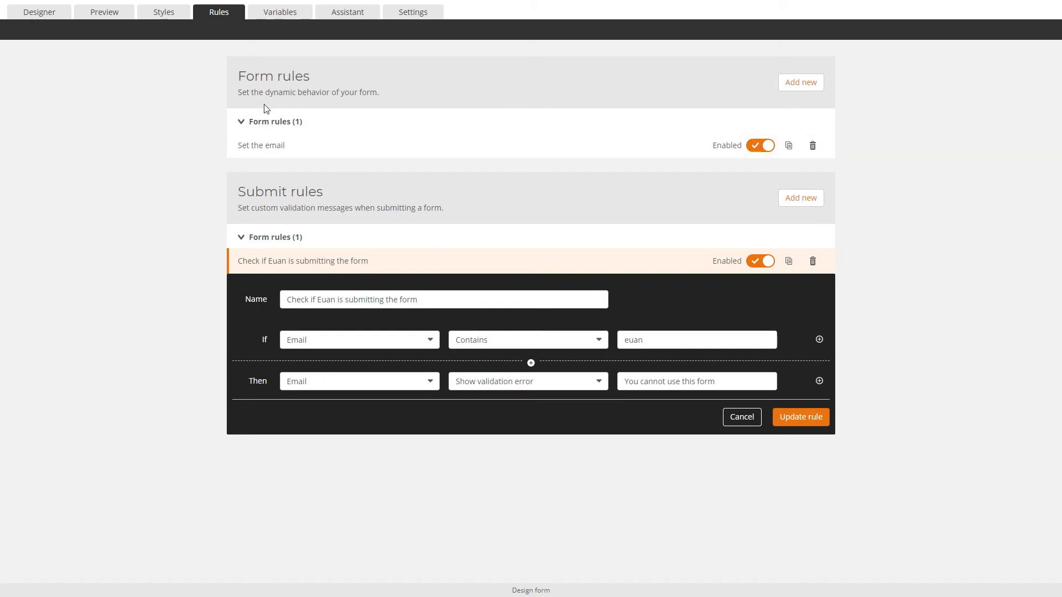
click(102, 14)
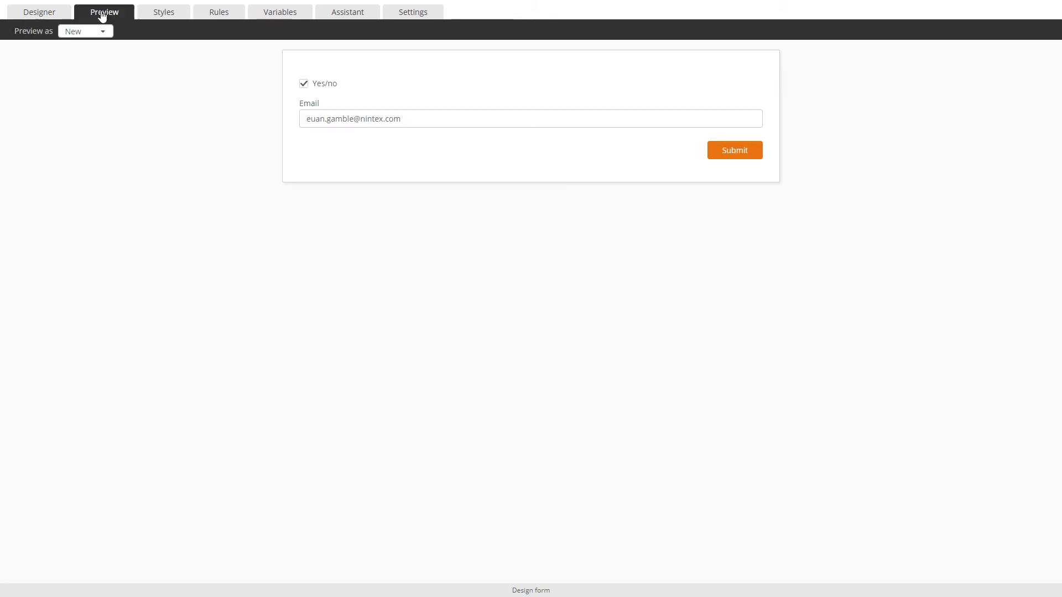
click(741, 155)
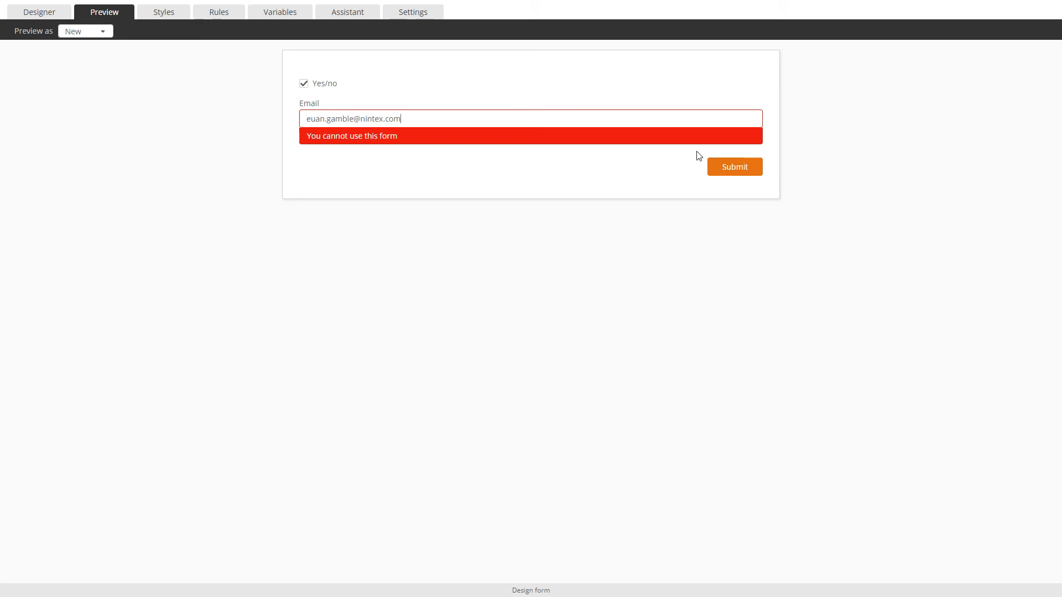
- Replace the first name in the prefilled Email address to test whether the validation error clears before resubmitting
double_click(313, 118)
text(jeff)
click(369, 81)
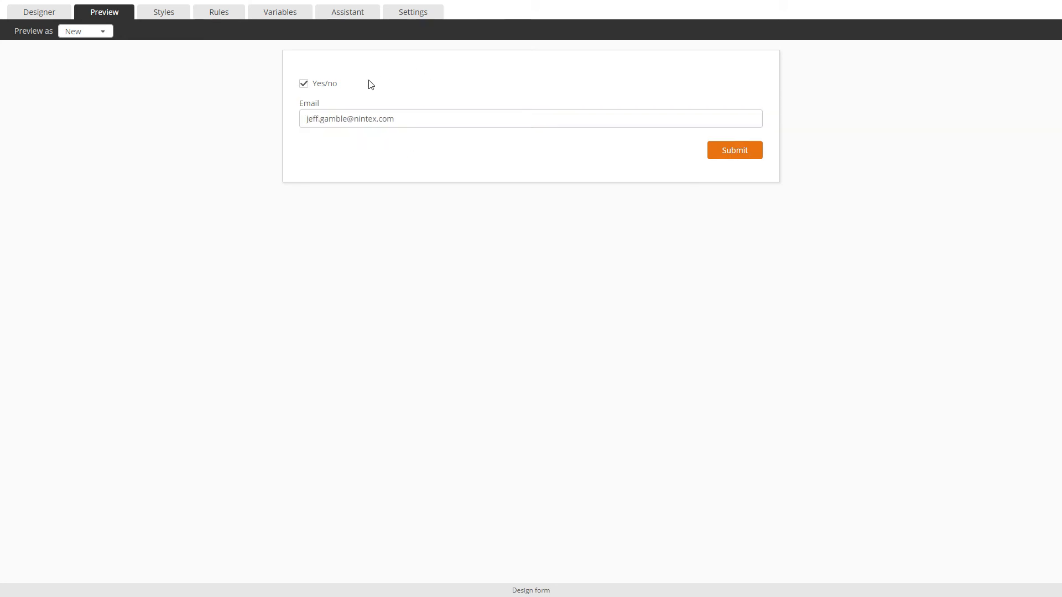